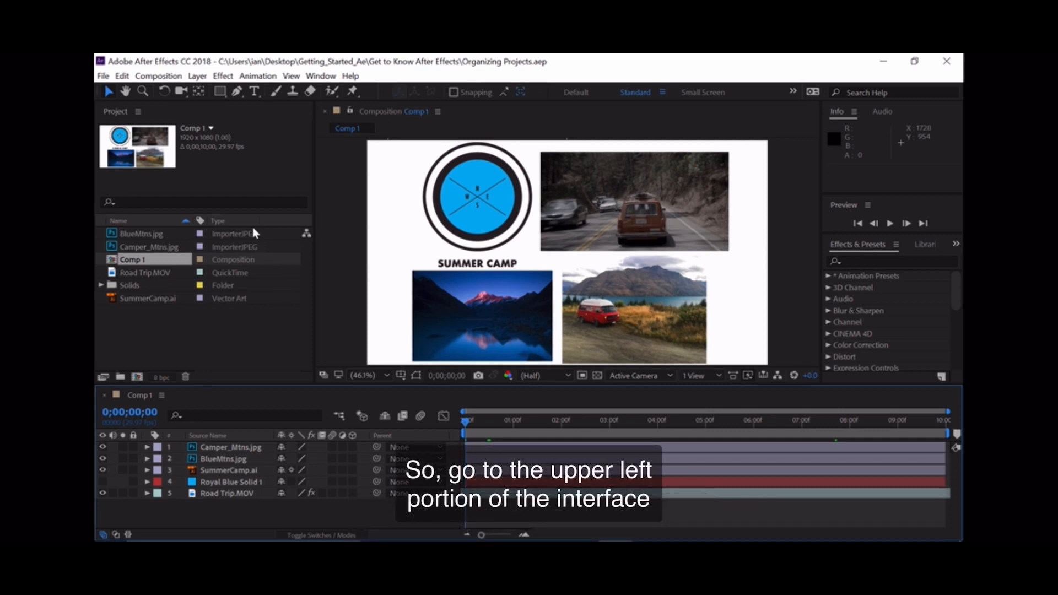
Sort the project items by name in descending order, return to ascending order, and sort them by label colour.
left_click(210, 186)
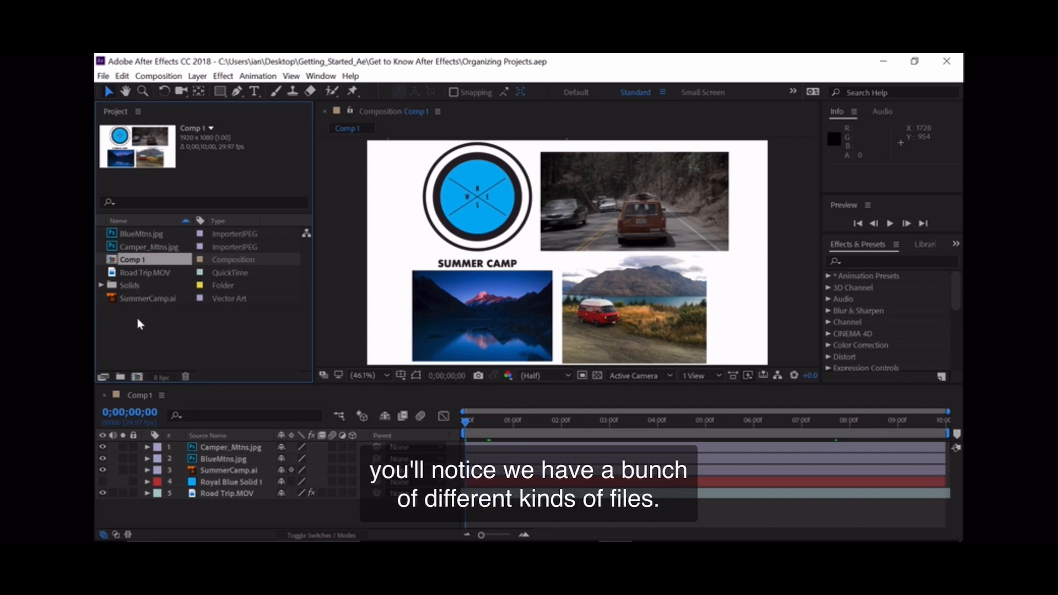
left_click(138, 223)
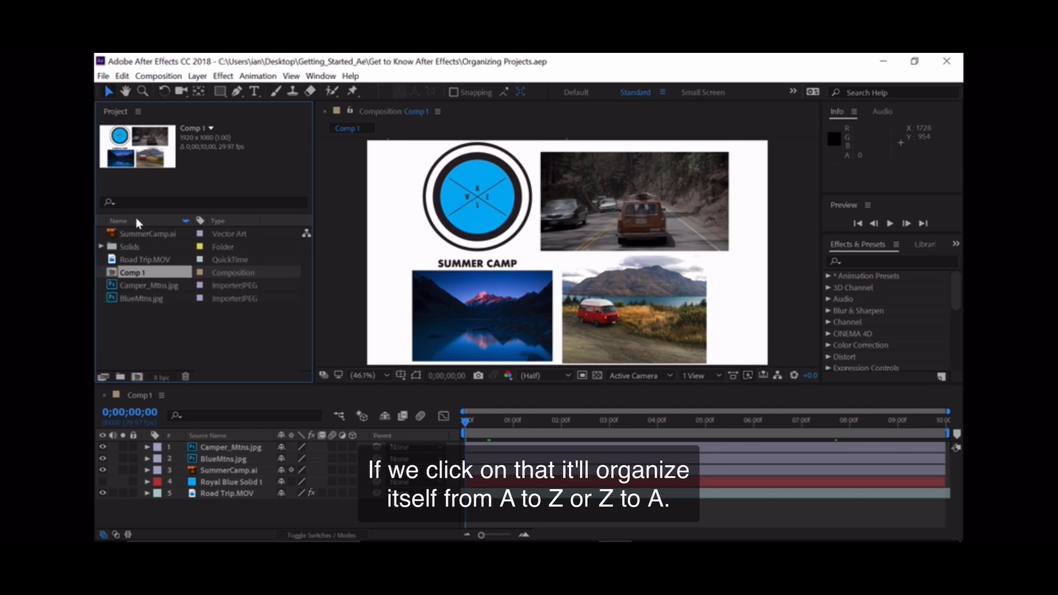
left_click(138, 222)
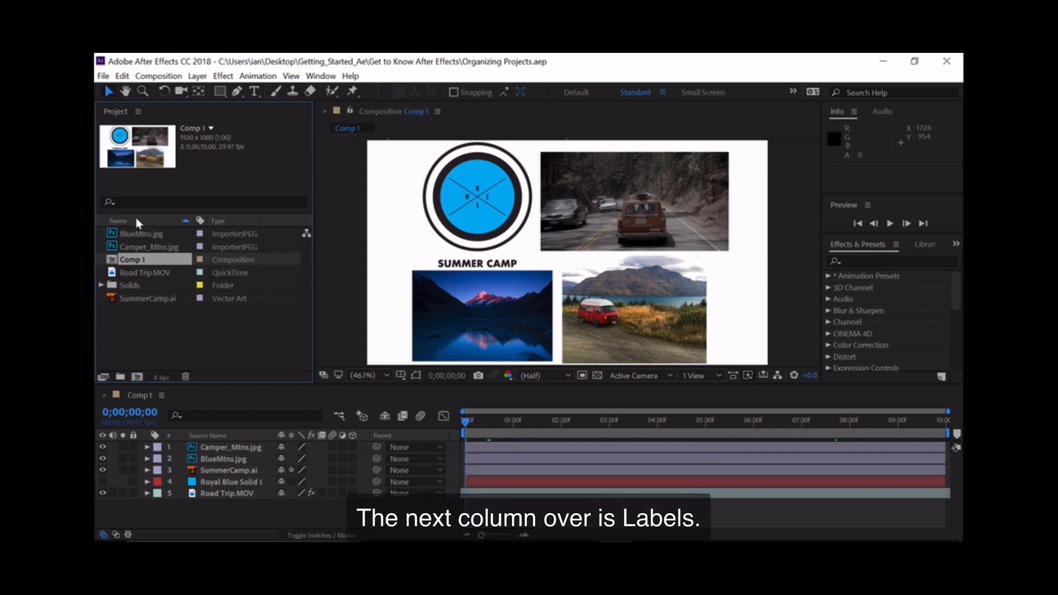
left_click(200, 222)
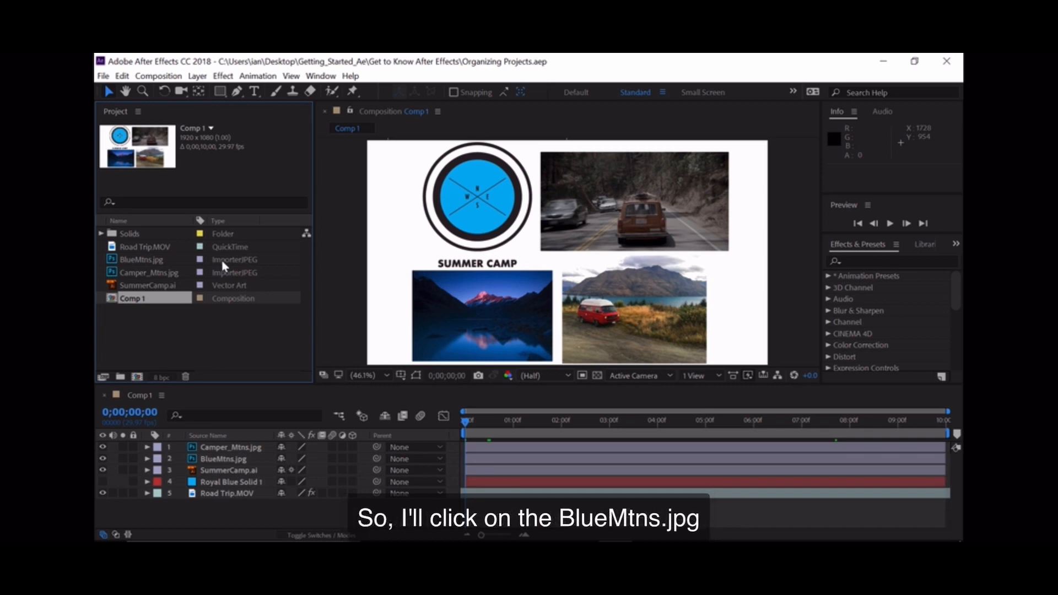
Set the label colour of BlueMtns.jpg and Camper_Mtns.jpg to Orange, and sort the project items by type.
left_click(162, 261)
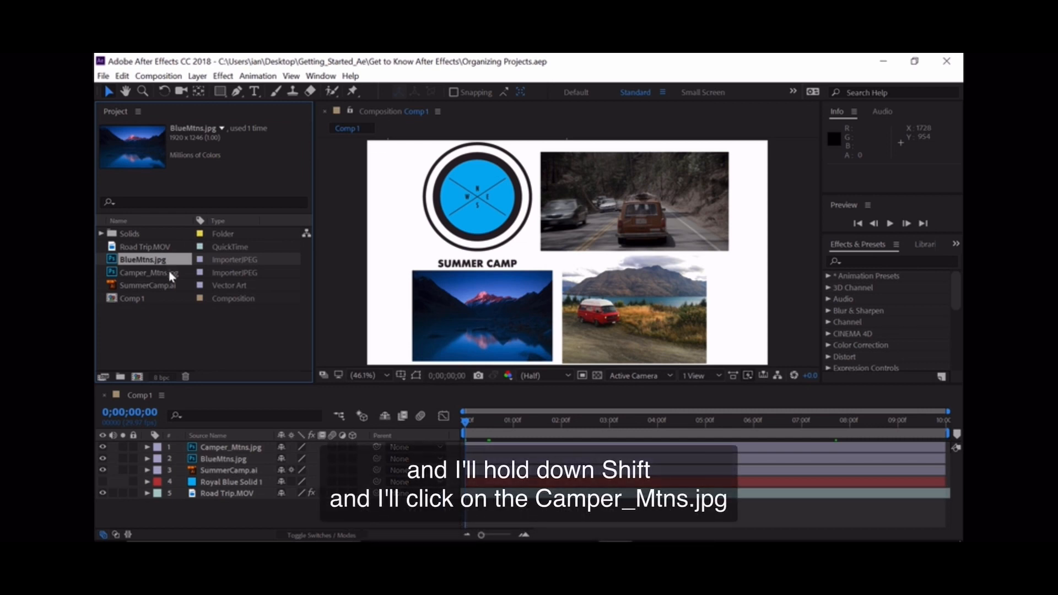
left_click(169, 273, "shift")
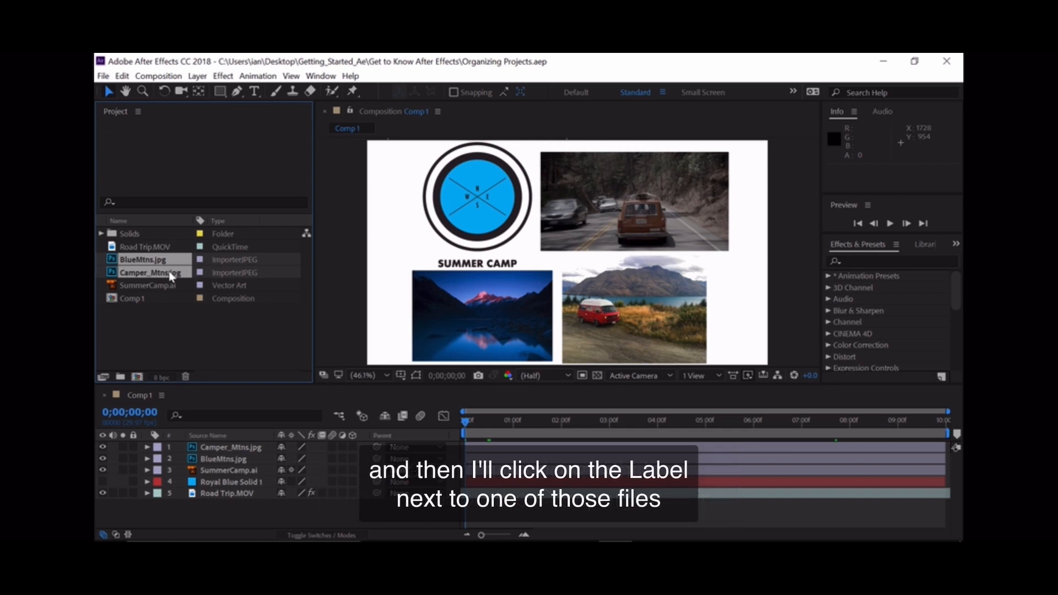
left_click(201, 274)
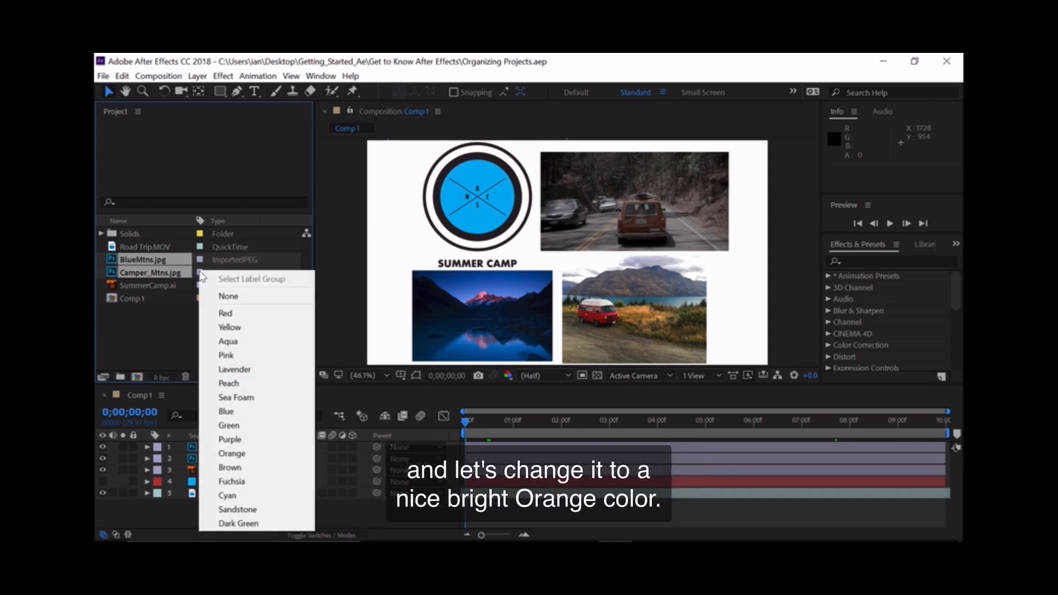
left_click(268, 458)
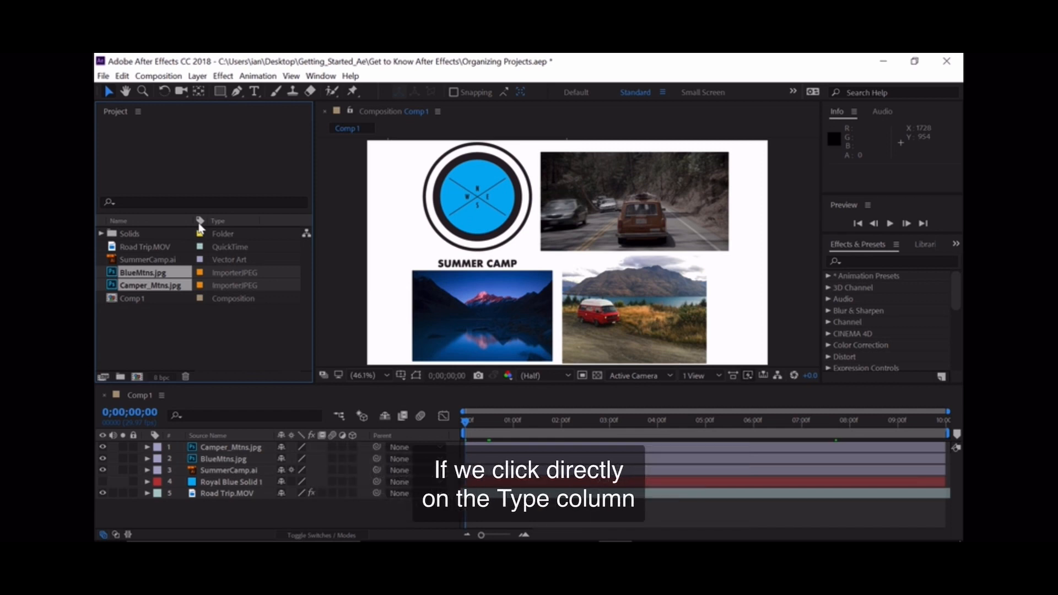
left_click(230, 221)
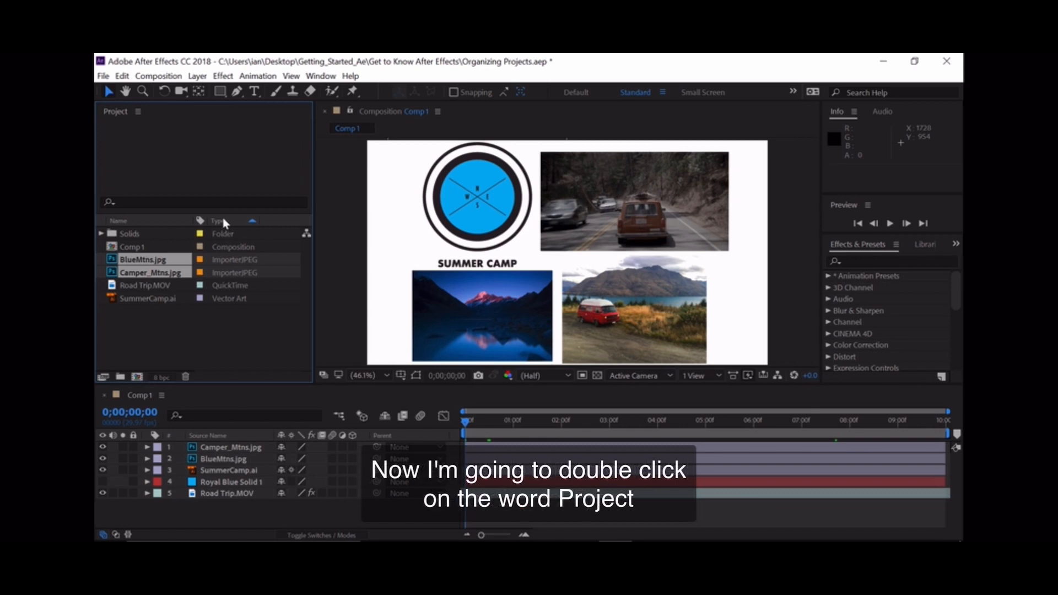
Maximize the project item list, view which columns can be shown without changing any, and restore the normal layout.
double_click(117, 112)
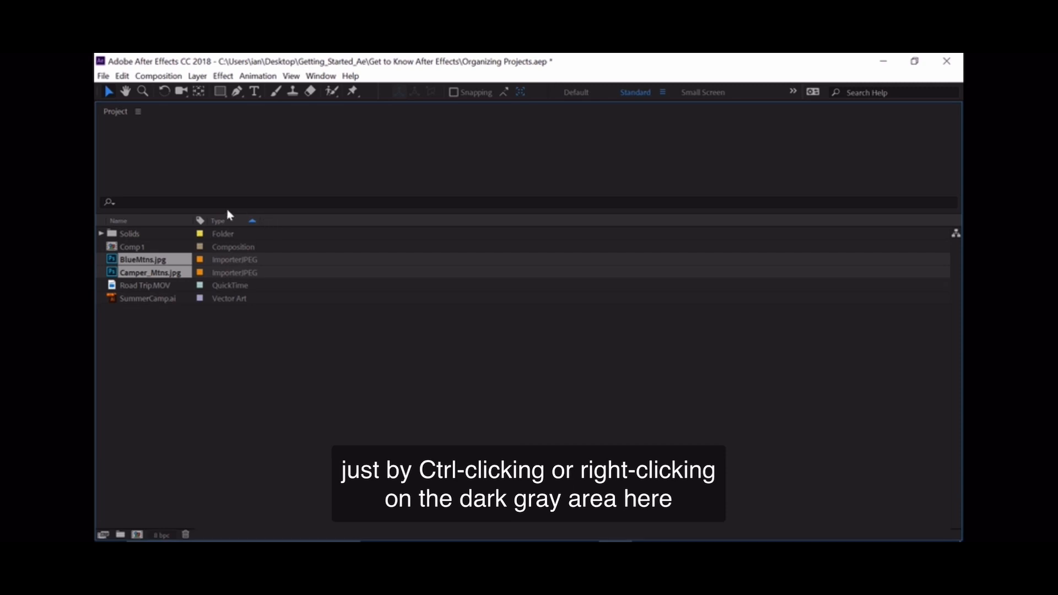
right_click(172, 223)
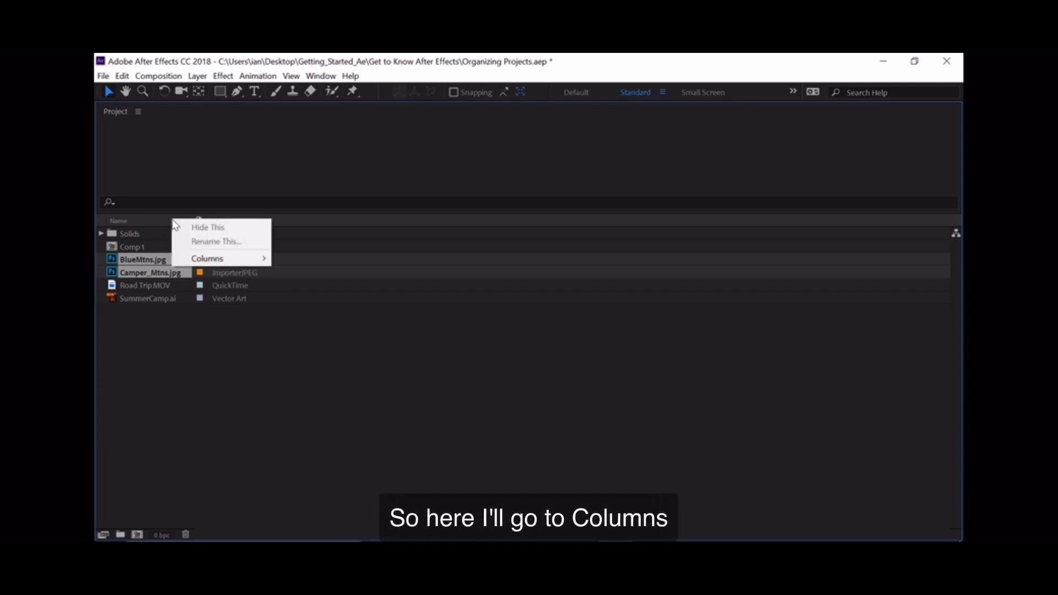
mouse_move(202, 265)
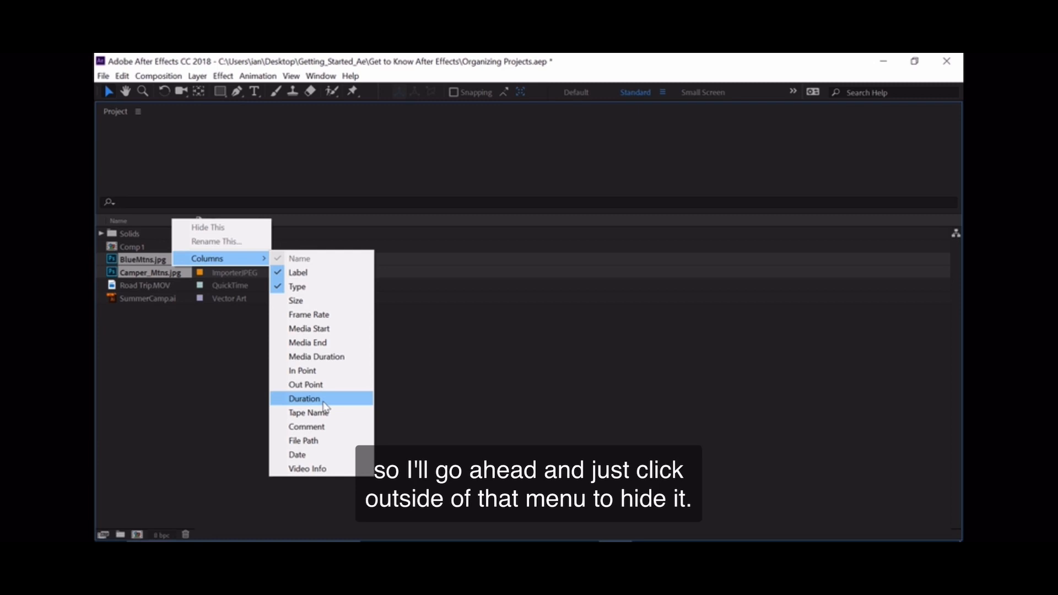
left_click(188, 148)
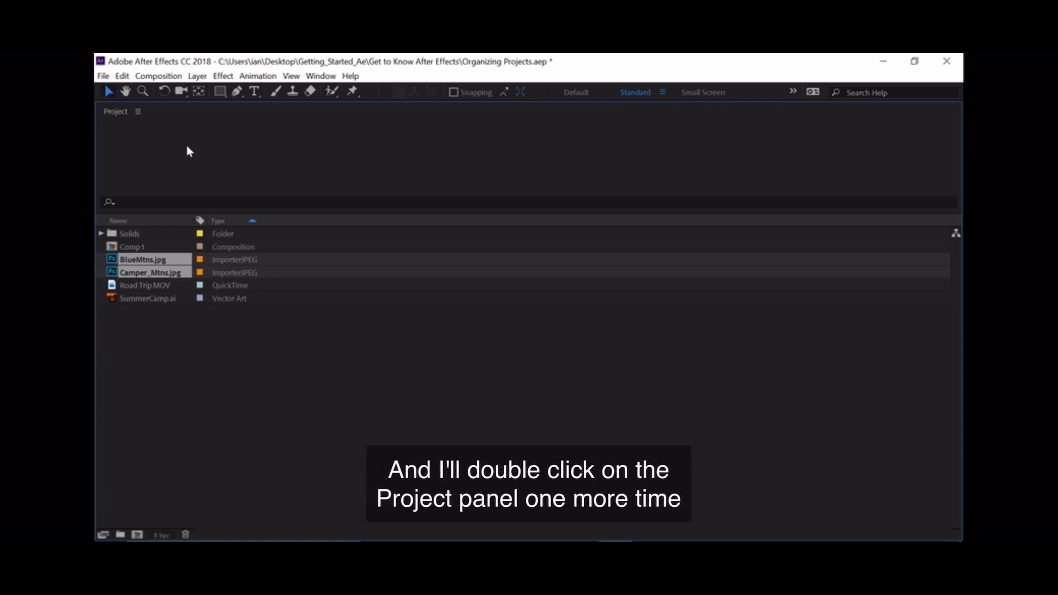
double_click(116, 114)
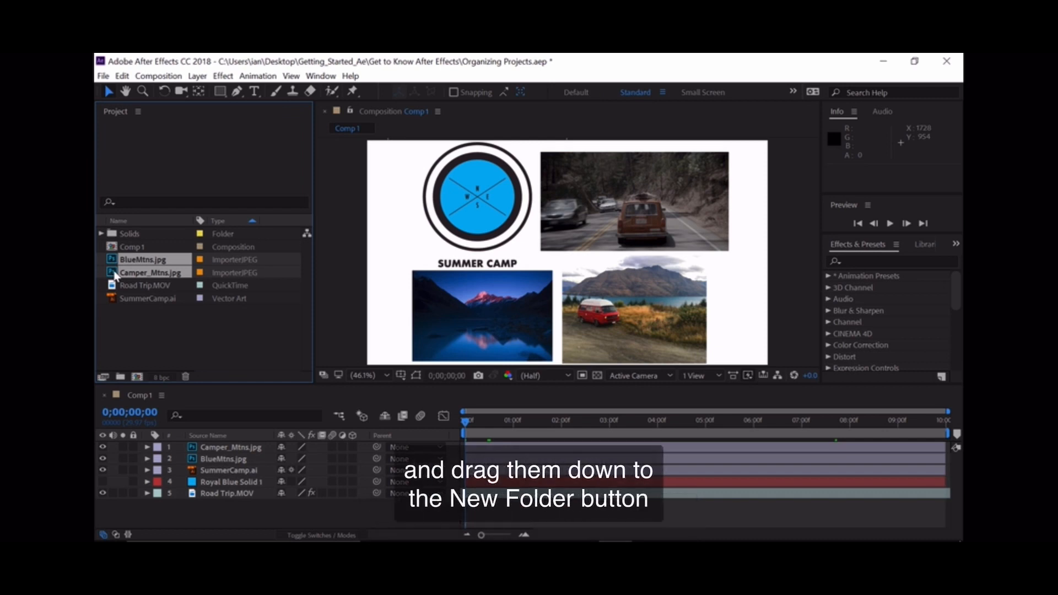
Place BlueMtns.jpg and Camper_Mtns.jpg together in a new project folder named "images".
left_click_drag(114, 272, 122, 379)
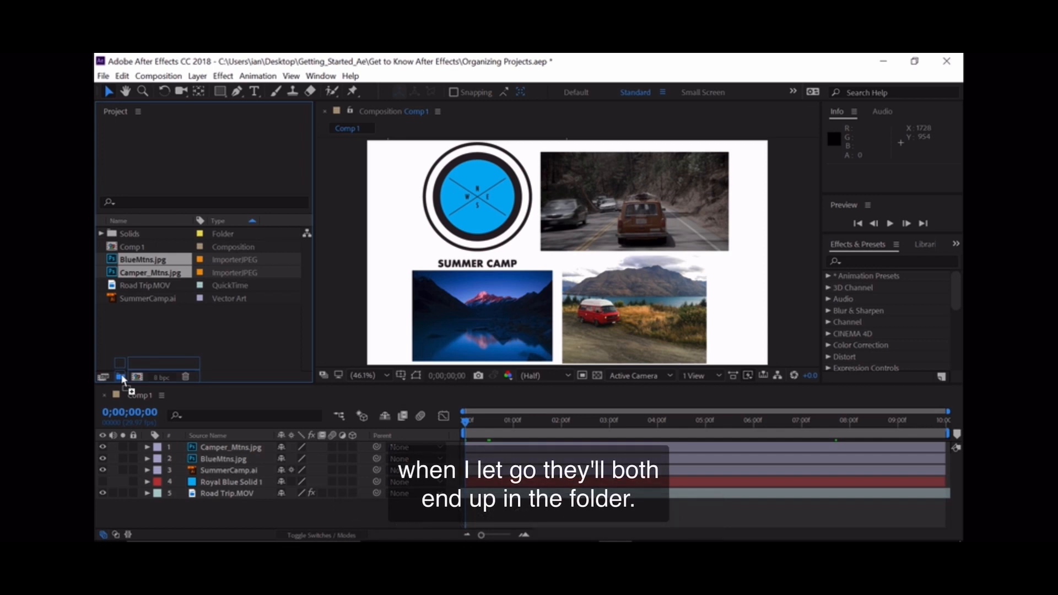
left_click_drag(122, 377, 122, 377)
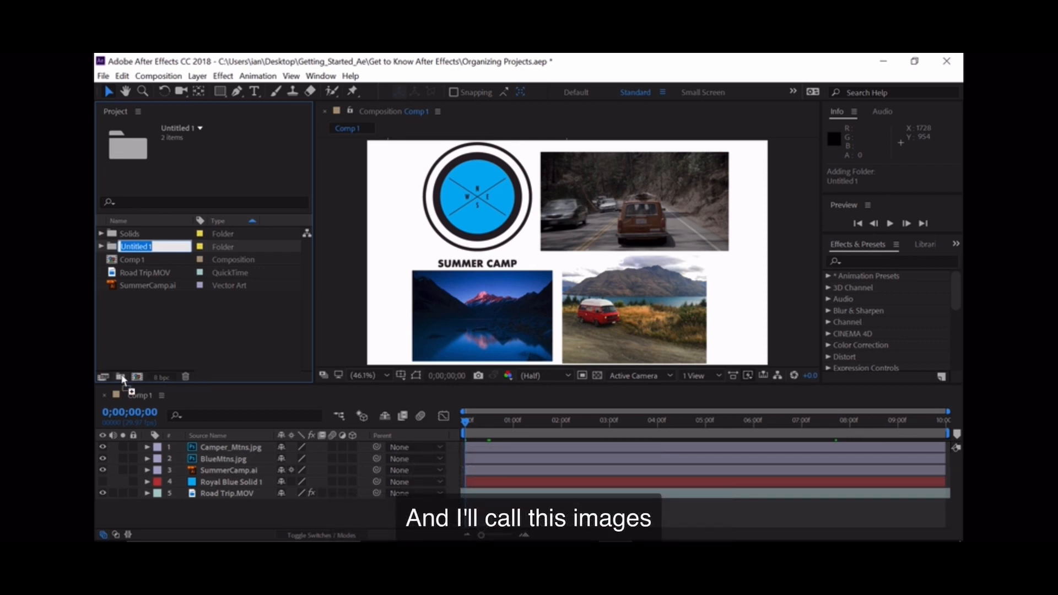
type("images")
key("Return")
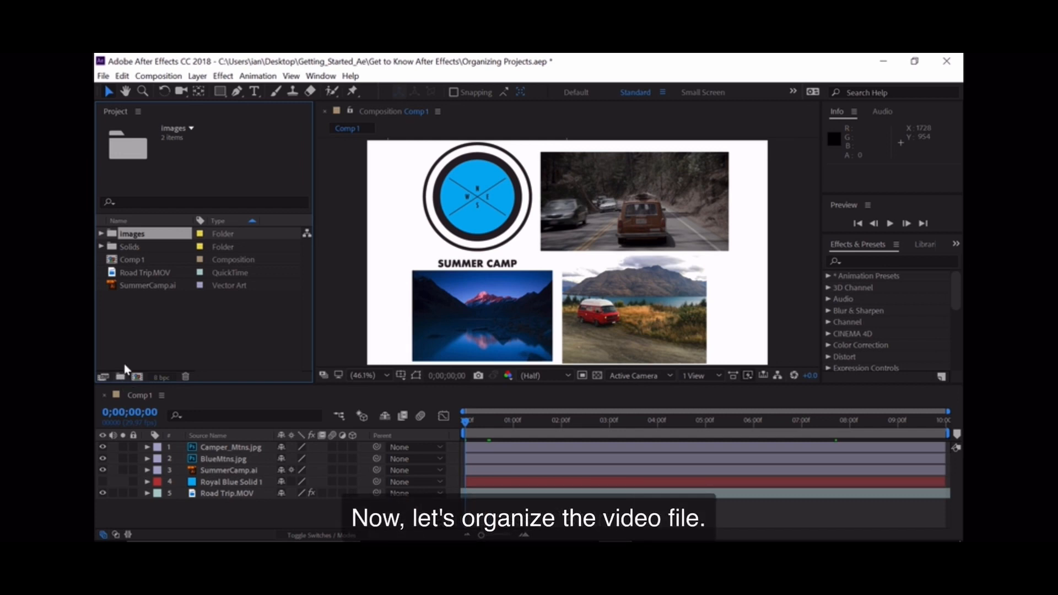
Place the Road Trip.MOV video in a new project folder named "Footage".
left_click(114, 274)
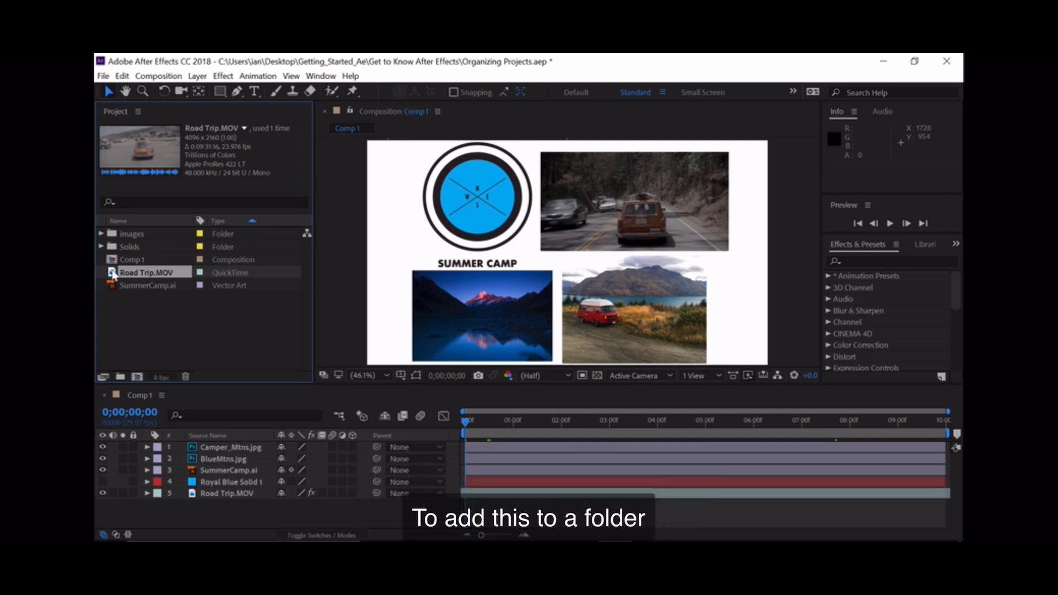
left_click_drag(113, 274, 118, 377)
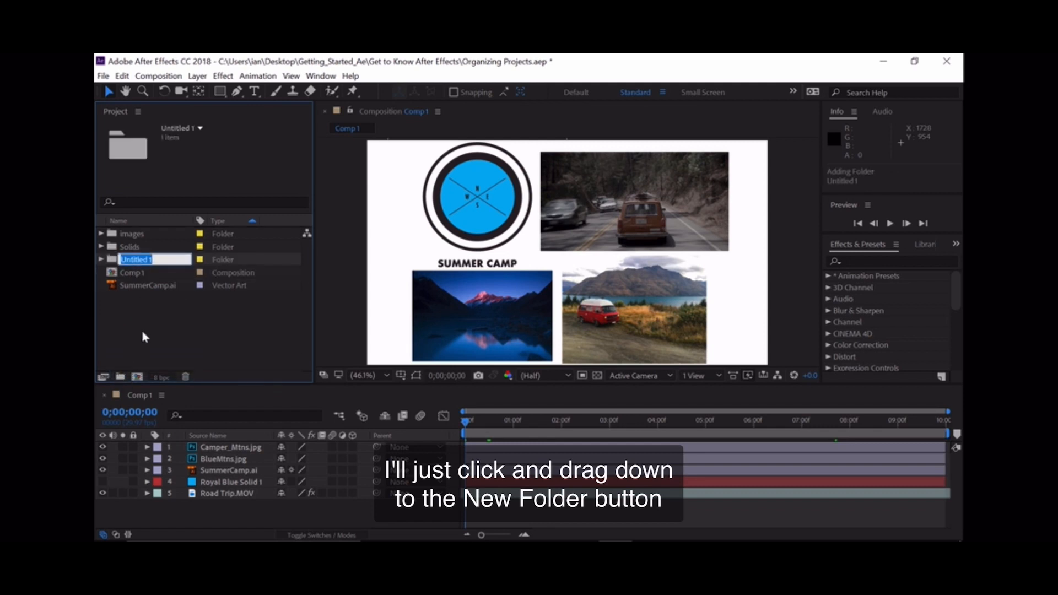
type("F")
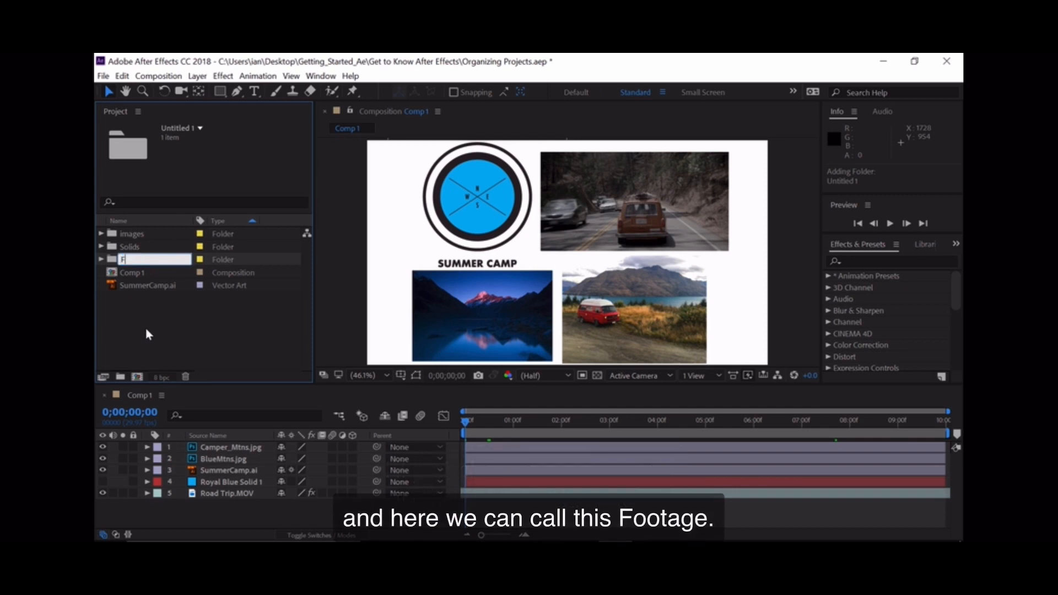
type("ootage")
key("Return")
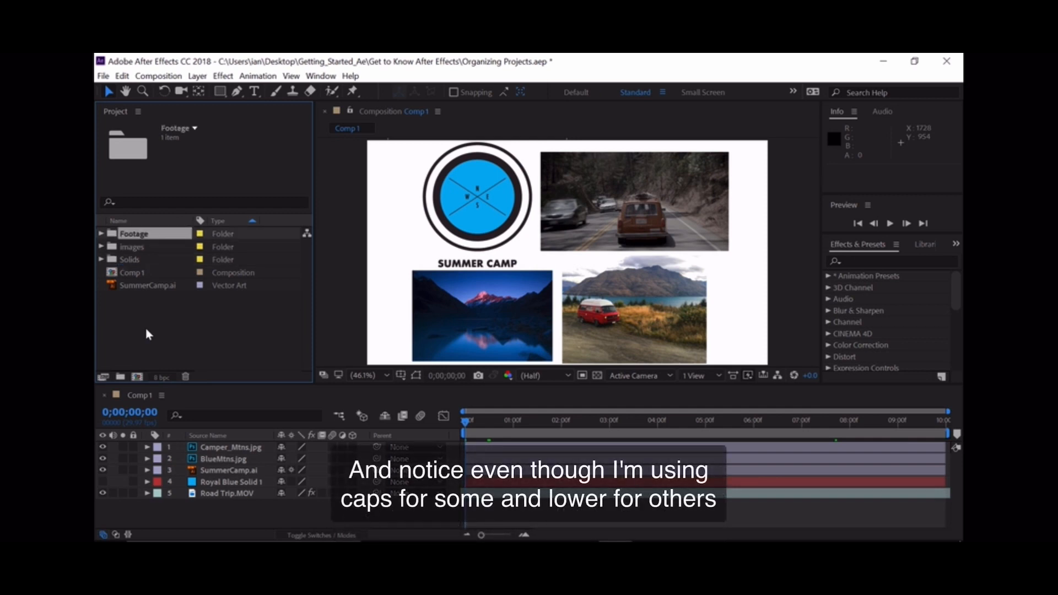
Sort the project items by name, toggling to descending order and back to ascending.
left_click(132, 222)
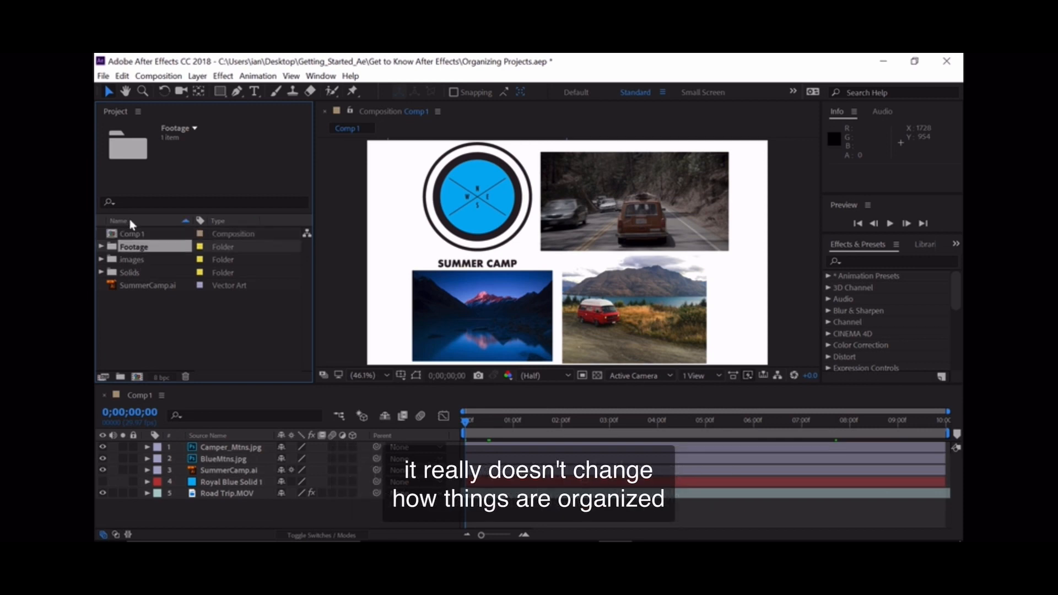
left_click(131, 221)
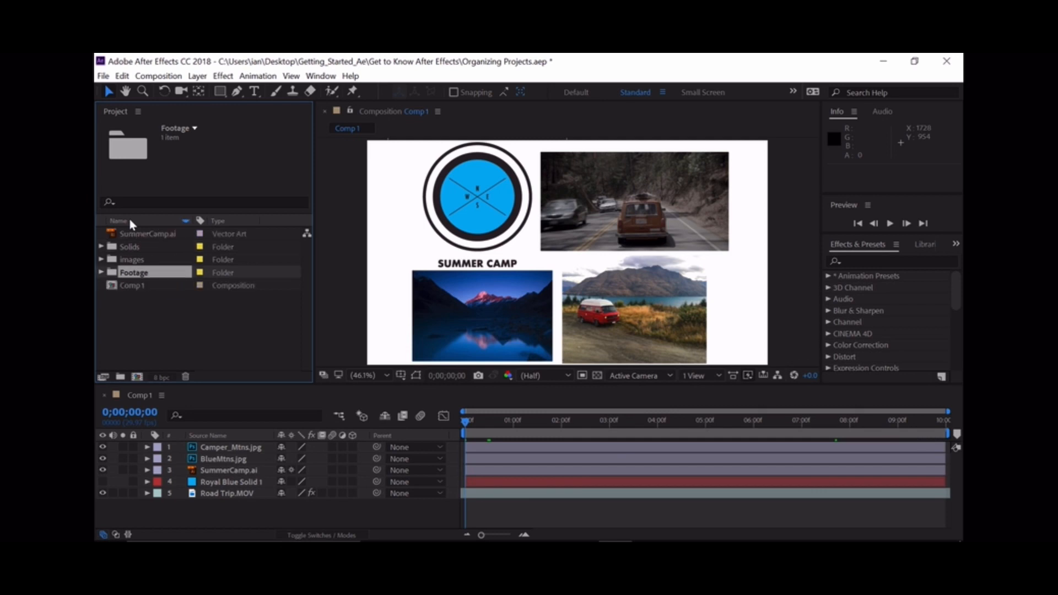
left_click(129, 219)
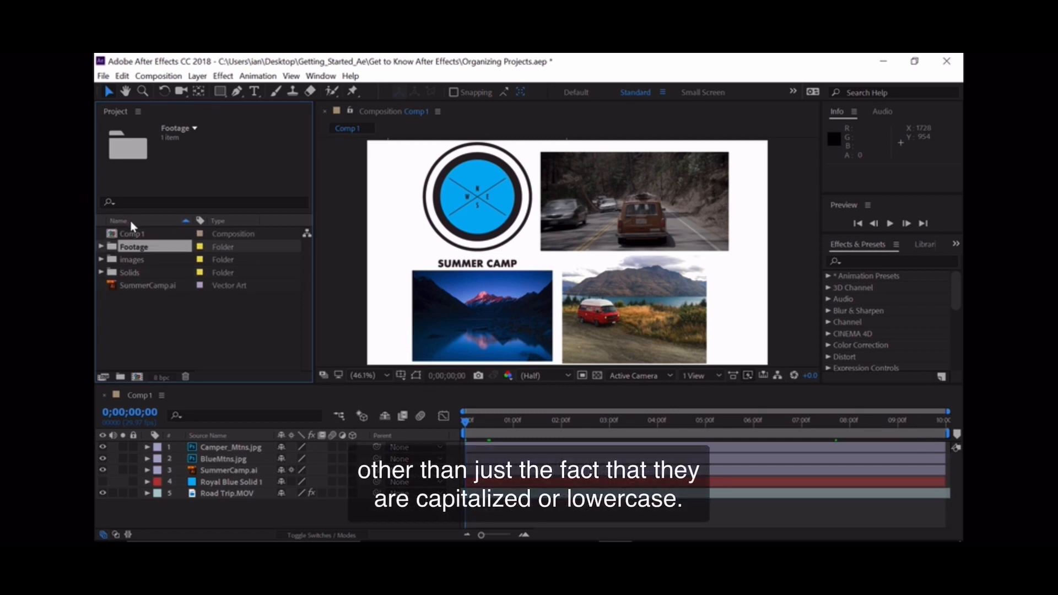
Place SummerCamp.ai in a new project folder named "Vectors".
left_click(112, 287)
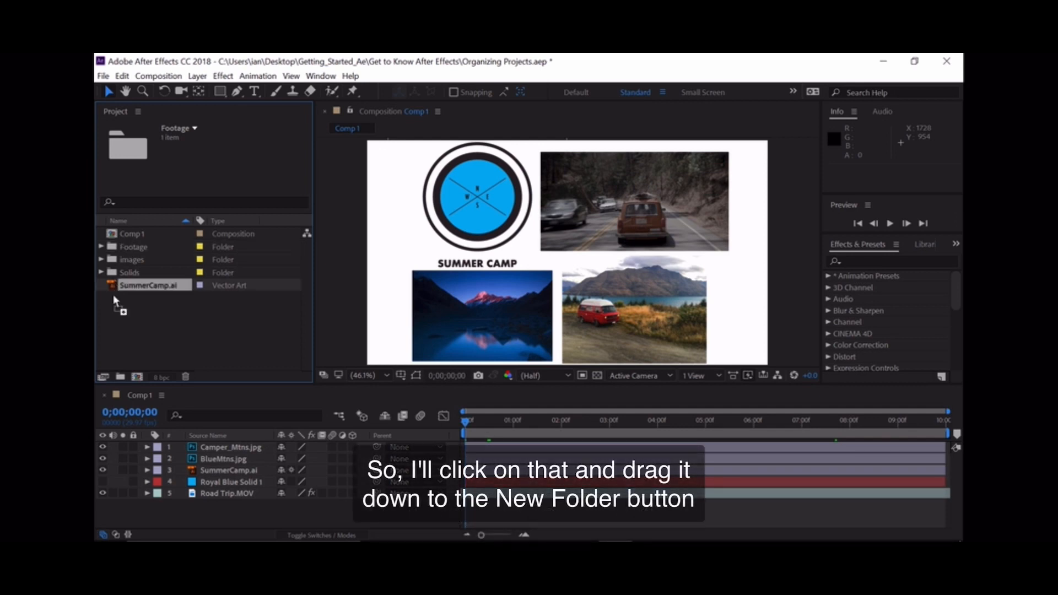
left_click_drag(114, 295, 121, 380)
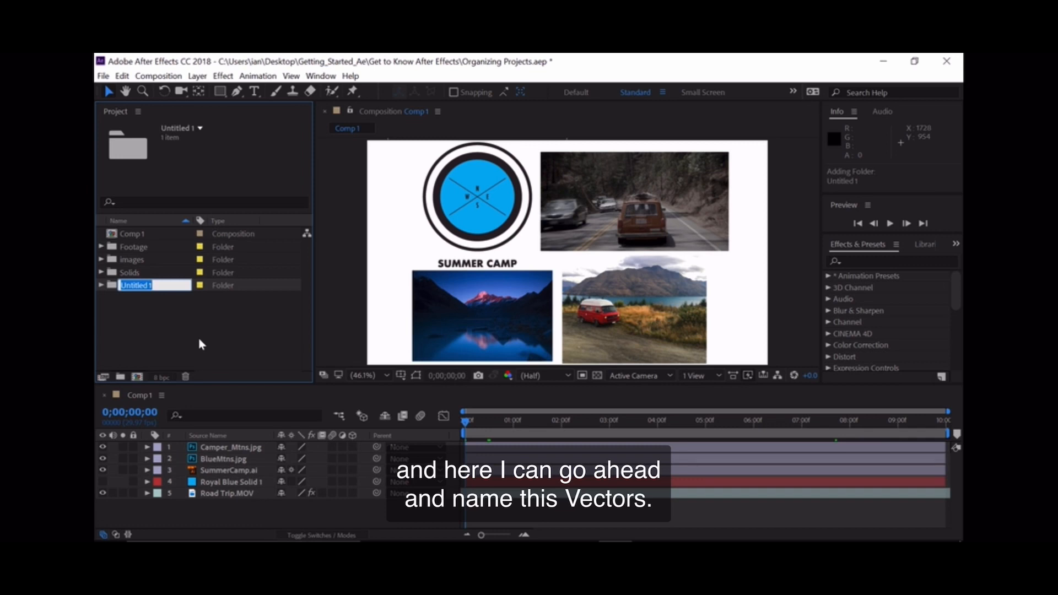
type("Vectors")
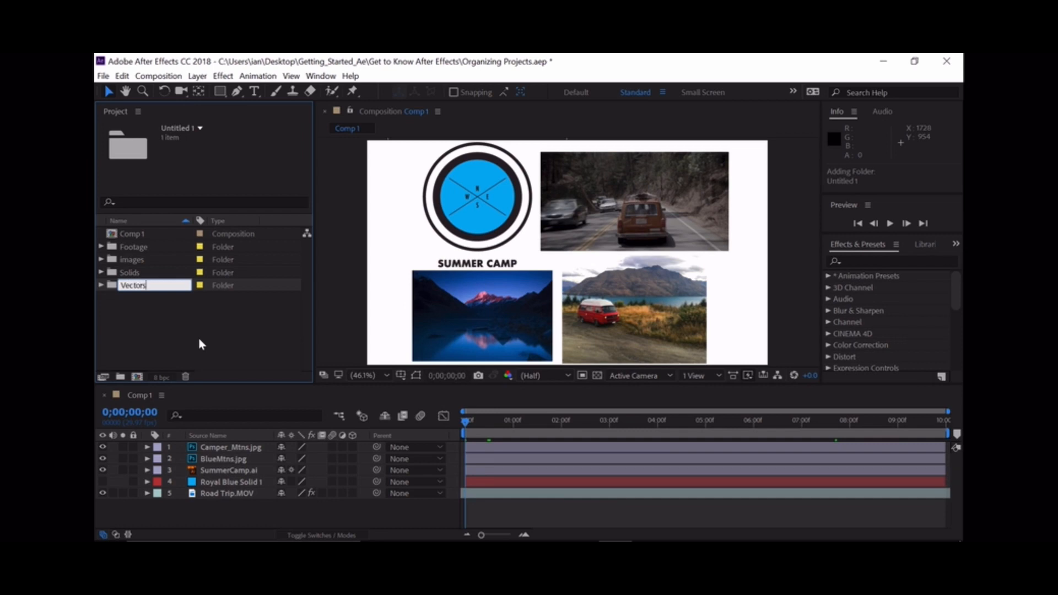
key("Return")
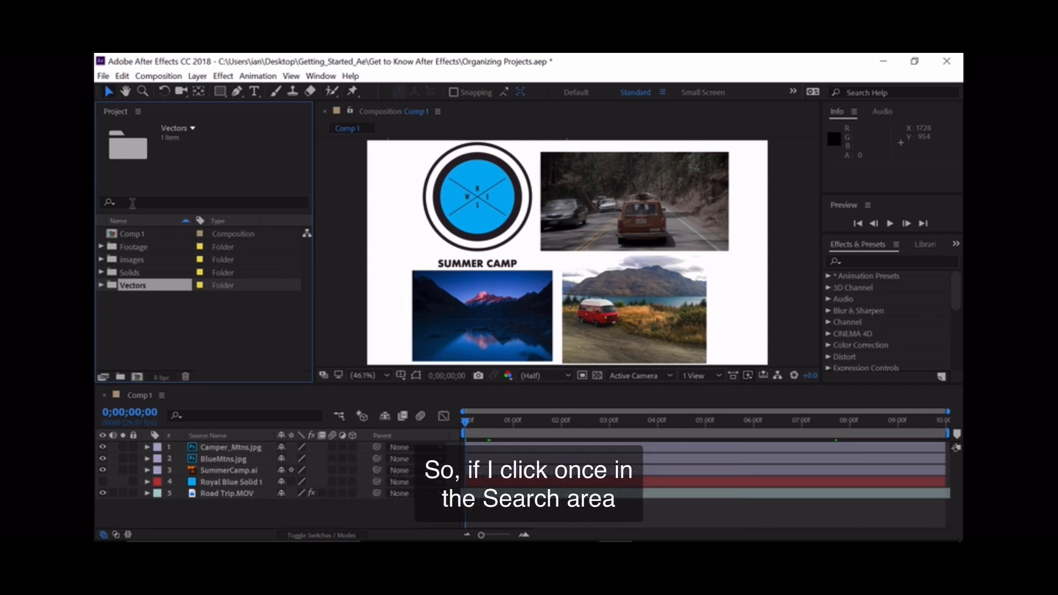
Search the project items for "cam" and clear the search.
left_click(132, 202)
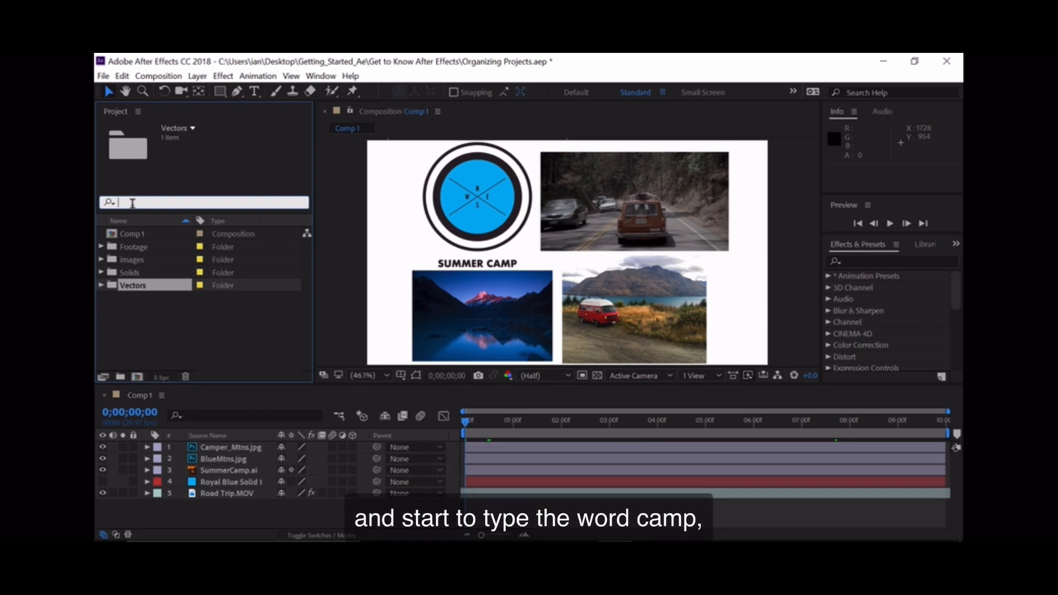
type("cam")
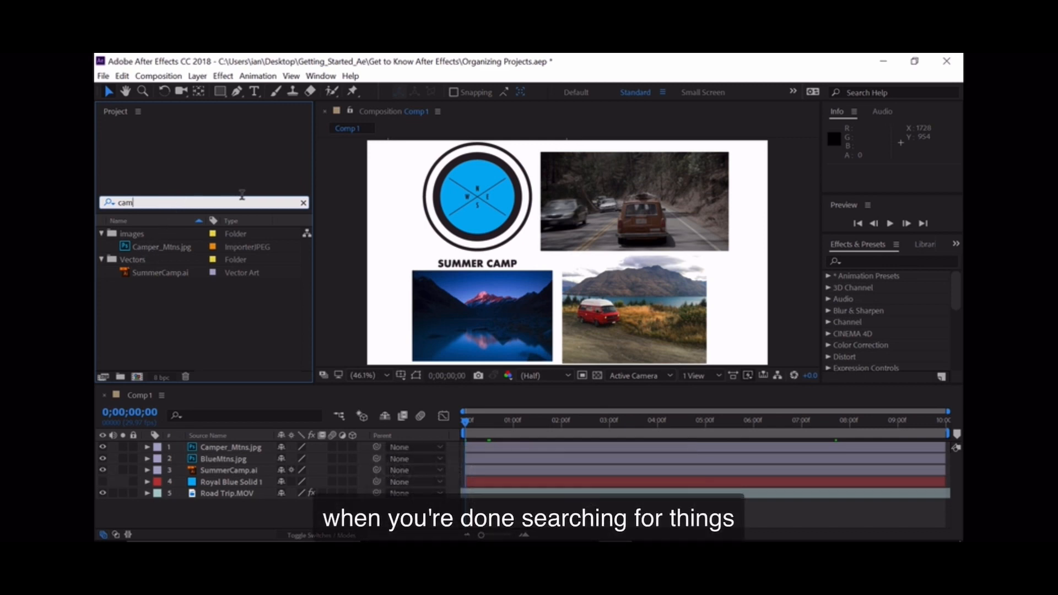
left_click(304, 203)
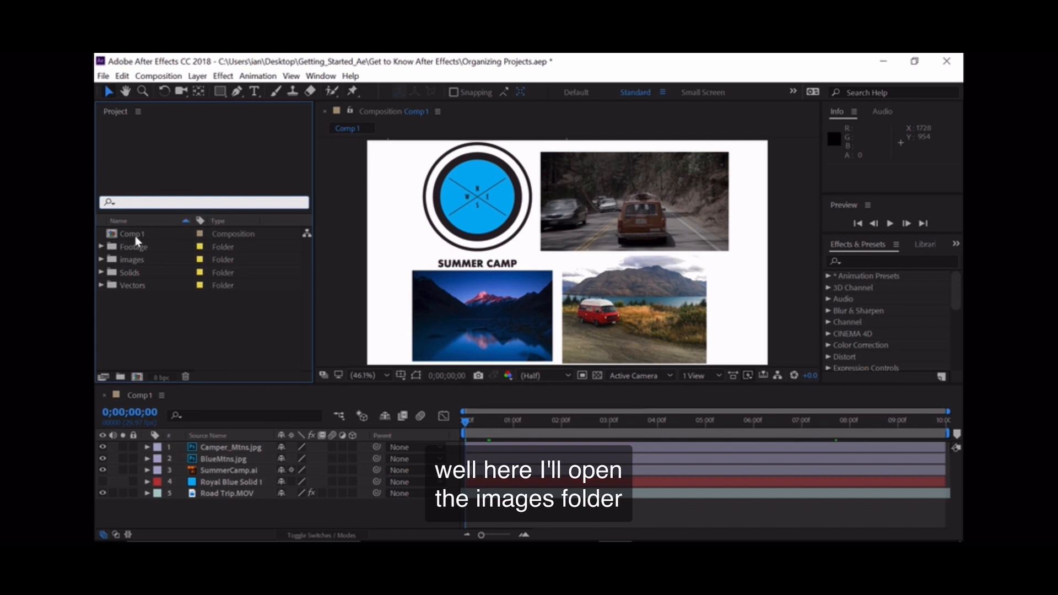
Delete Camper_Mtns.jpg from the images folder despite its use in a composition, and undo the deletion.
left_click(102, 259)
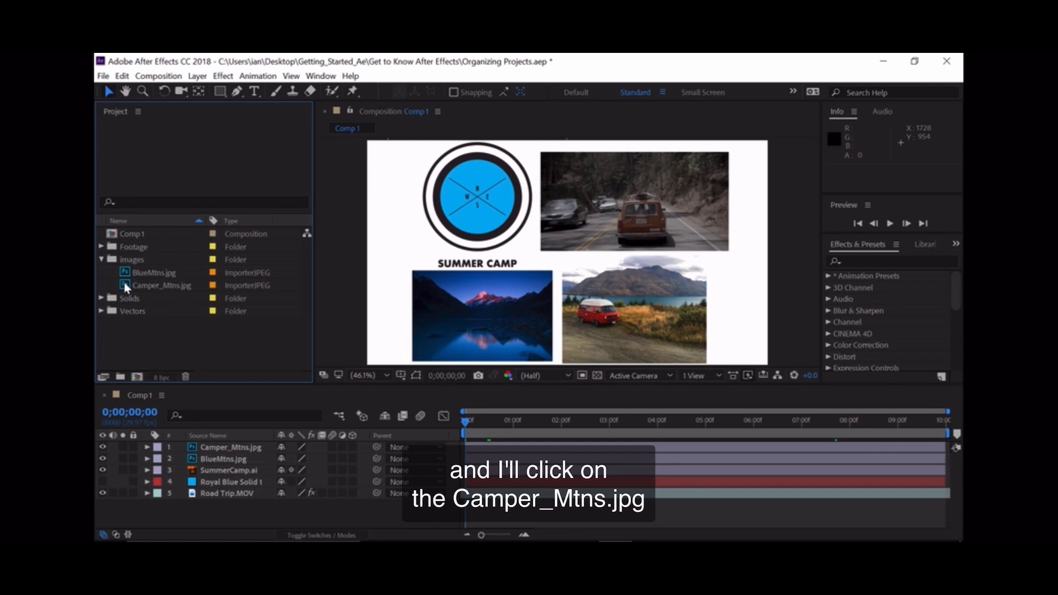
left_click(124, 283)
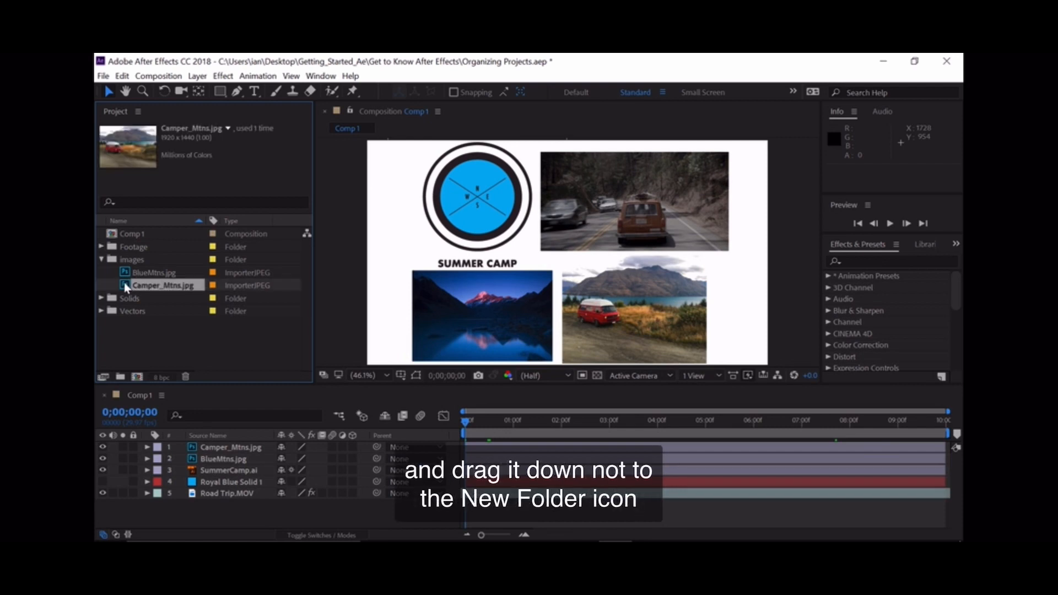
left_click_drag(124, 282, 181, 372)
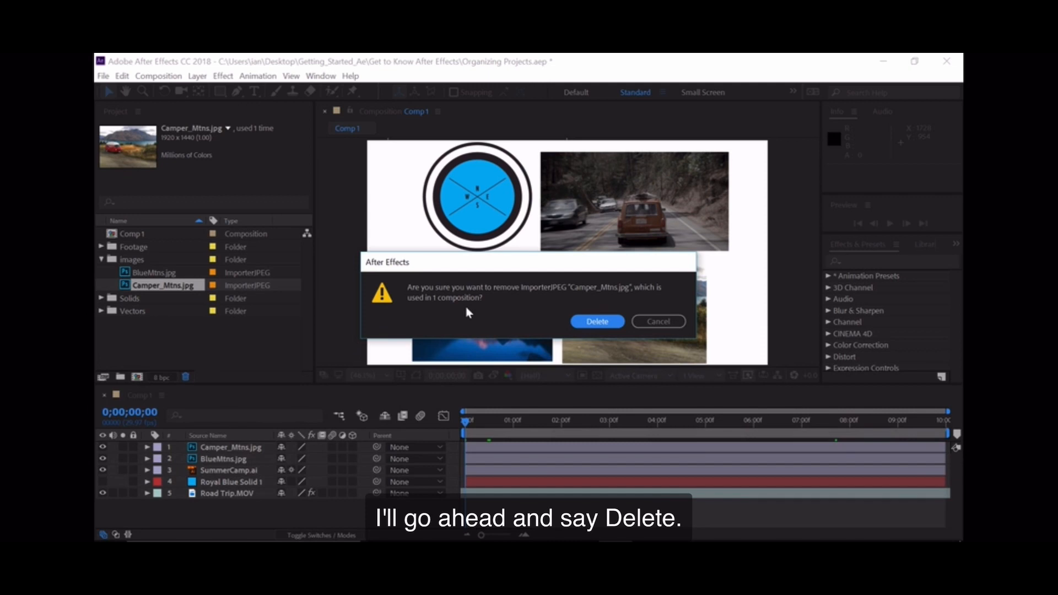
left_click(603, 327)
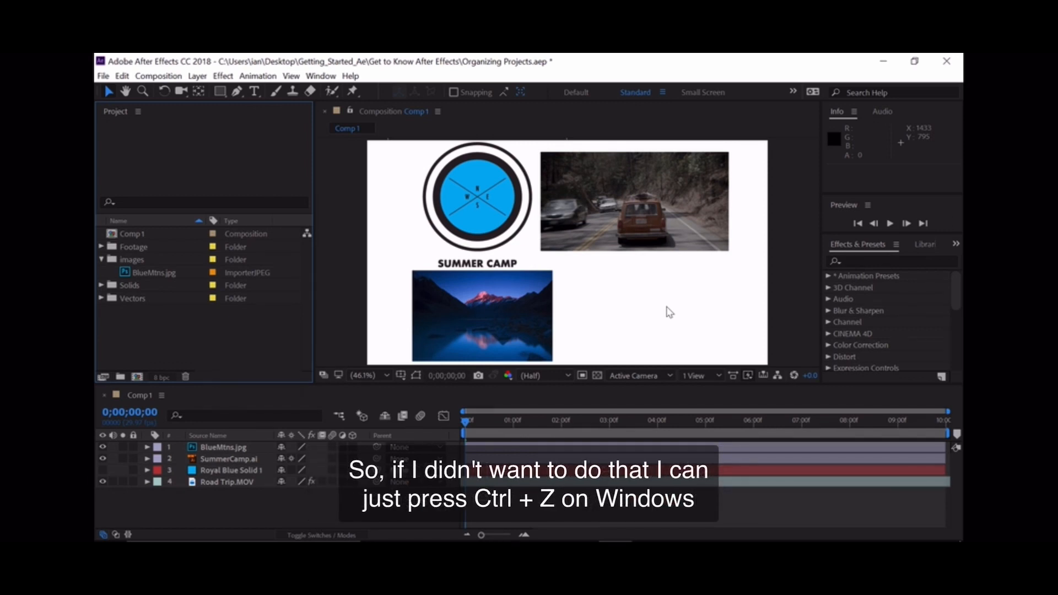
key("ctrl+z")
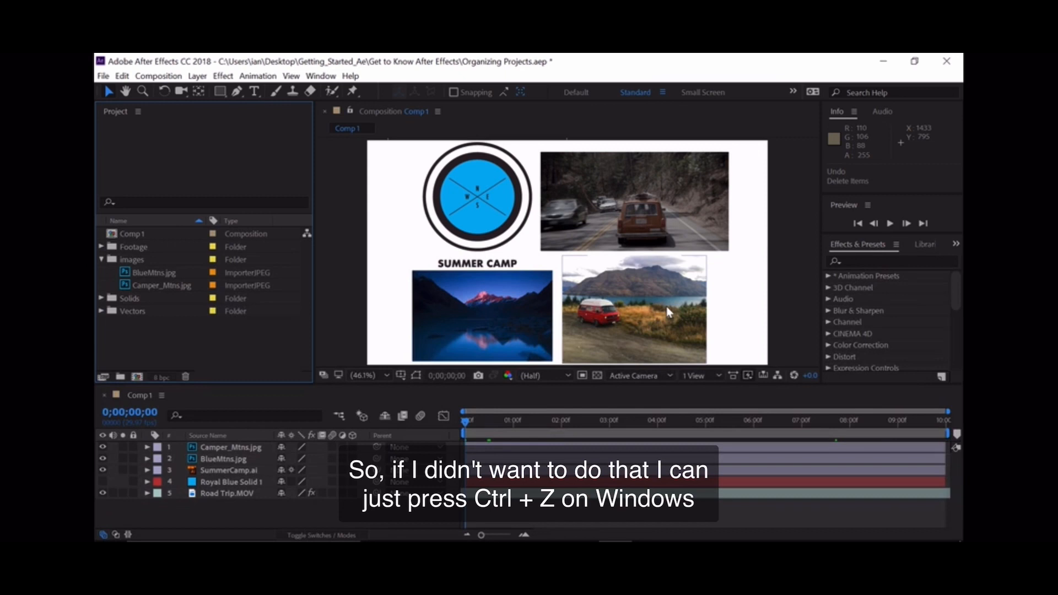